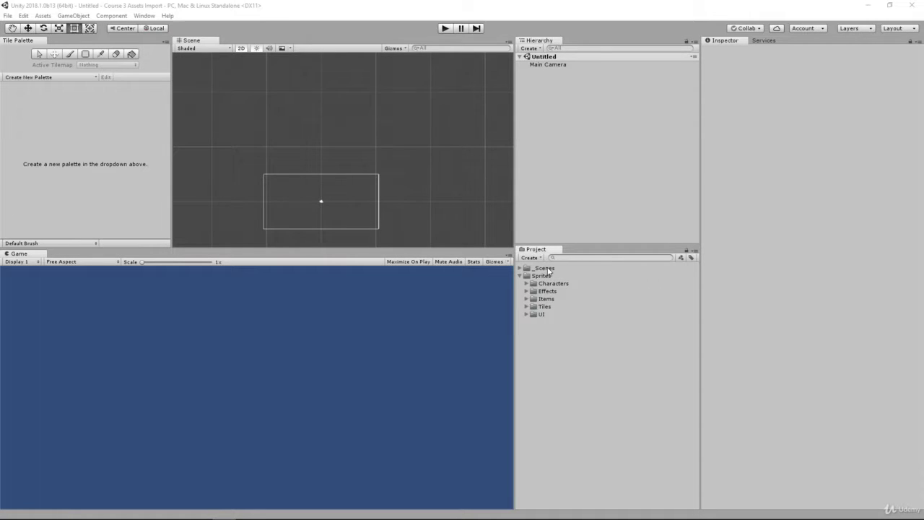
Open the Game scene from the _Scenes folder.
{"action": "left_click", "coordinate": [547, 268]}
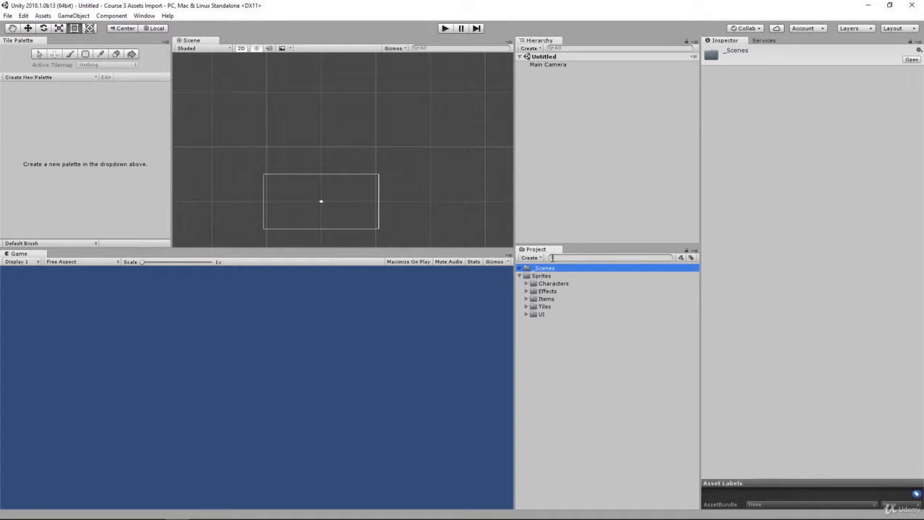
{"action": "double_click", "coordinate": [553, 268]}
{"action": "left_click", "coordinate": [546, 276]}
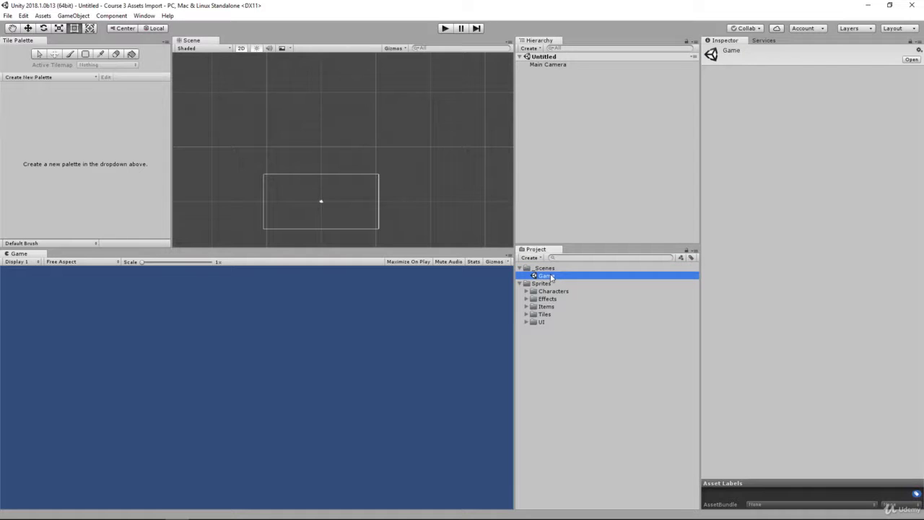
{"action": "double_click", "coordinate": [547, 276]}
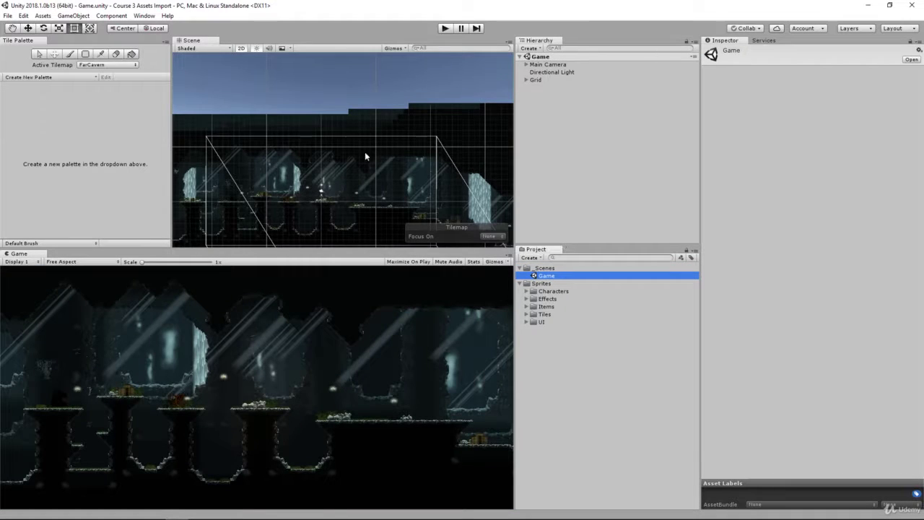
Examine the cave level's platforms, waterfalls and lower passages in the Scene view.
{"action": "scroll", "coordinate": [375, 159], "scroll_direction": "up", "scroll_amount": 8}
{"action": "scroll", "coordinate": [371, 162], "scroll_direction": "down", "scroll_amount": 11}
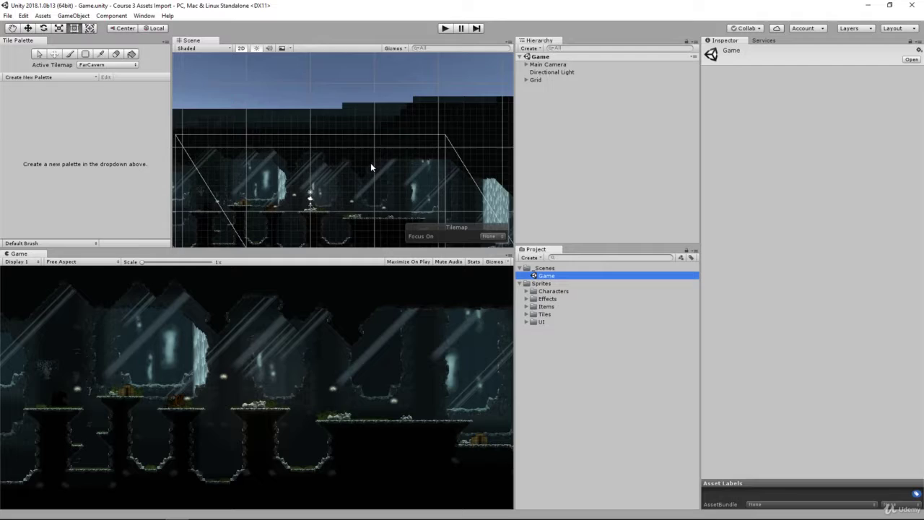
{"action": "middle_click_drag", "start_coordinate": [370, 163], "coordinate": [497, 132]}
{"action": "scroll", "coordinate": [362, 149], "scroll_direction": "up", "scroll_amount": 2}
{"action": "scroll", "coordinate": [362, 148], "scroll_direction": "up", "scroll_amount": 7}
{"action": "middle_click_drag", "start_coordinate": [407, 149], "coordinate": [293, 109]}
{"action": "middle_click_drag", "start_coordinate": [424, 129], "coordinate": [380, 129]}
{"action": "scroll", "coordinate": [288, 126], "scroll_direction": "down", "scroll_amount": 4}
{"action": "middle_click_drag", "start_coordinate": [270, 124], "coordinate": [318, 144]}
{"action": "scroll", "coordinate": [330, 139], "scroll_direction": "down", "scroll_amount": 7}
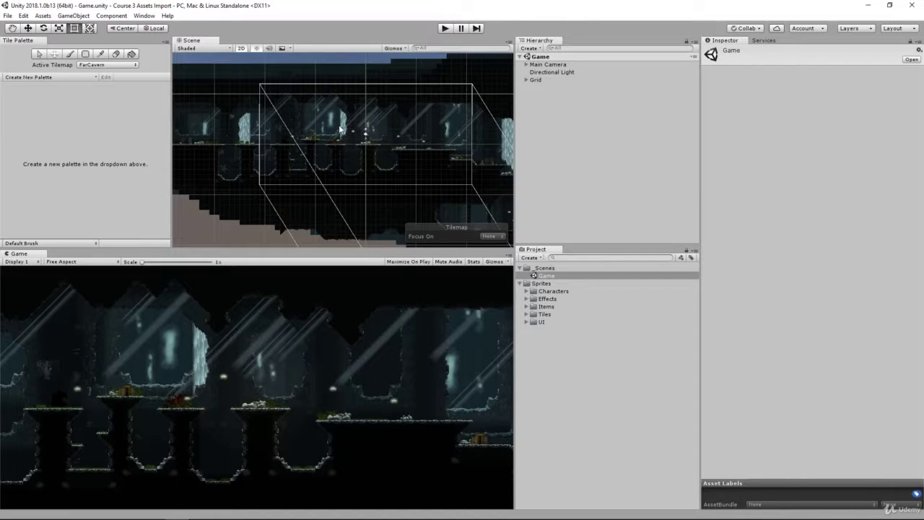
{"action": "scroll", "coordinate": [355, 136], "scroll_direction": "up", "scroll_amount": 5}
{"action": "middle_click_drag", "start_coordinate": [399, 140], "coordinate": [297, 86]}
Frame the Grid object in the Scene view and inspect the lower cave area up to the stone pillars.
{"action": "left_click", "coordinate": [541, 82]}
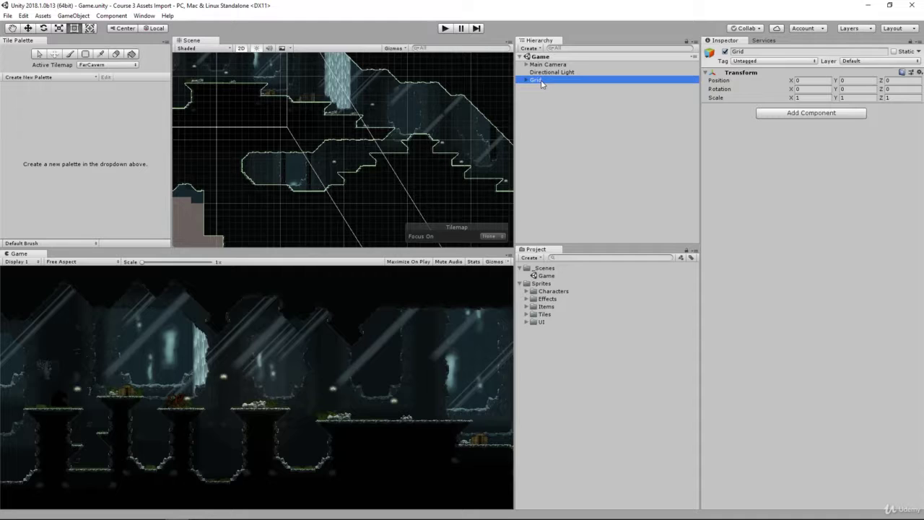
{"action": "key", "text": "f"}
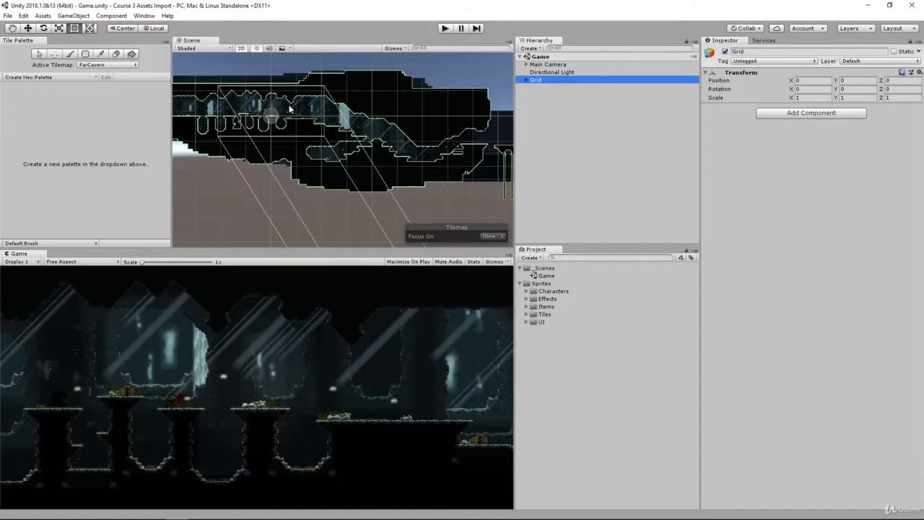
{"action": "scroll", "coordinate": [364, 150], "scroll_direction": "up", "scroll_amount": 5}
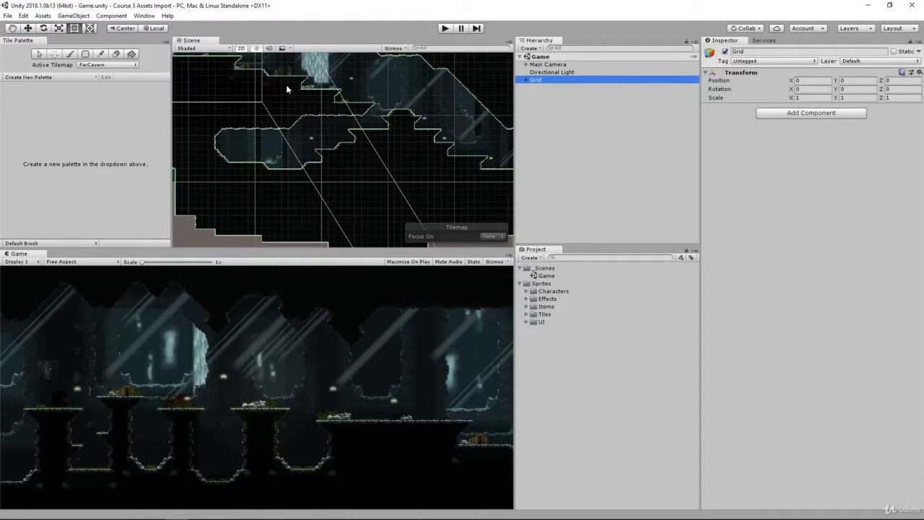
{"action": "scroll", "coordinate": [331, 124], "scroll_direction": "up", "scroll_amount": 5}
{"action": "middle_click_drag", "start_coordinate": [287, 150], "coordinate": [360, 145]}
{"action": "scroll", "coordinate": [311, 161], "scroll_direction": "up", "scroll_amount": 6}
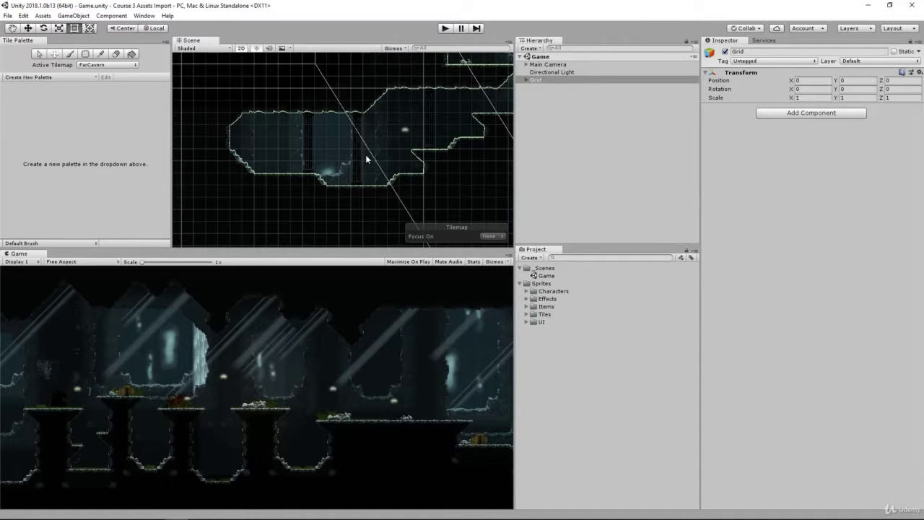
{"action": "middle_click_drag", "start_coordinate": [352, 166], "coordinate": [426, 137]}
{"action": "scroll", "coordinate": [391, 178], "scroll_direction": "up", "scroll_amount": 8}
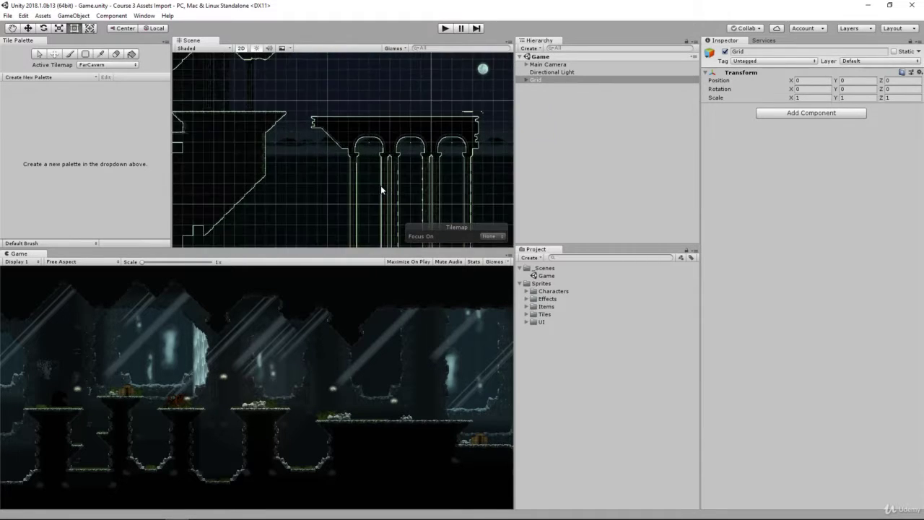
Survey the outdoor part of the level with its arched pillars and brick tower, and return to the starting cave.
{"action": "middle_click_drag", "start_coordinate": [380, 188], "coordinate": [396, 132]}
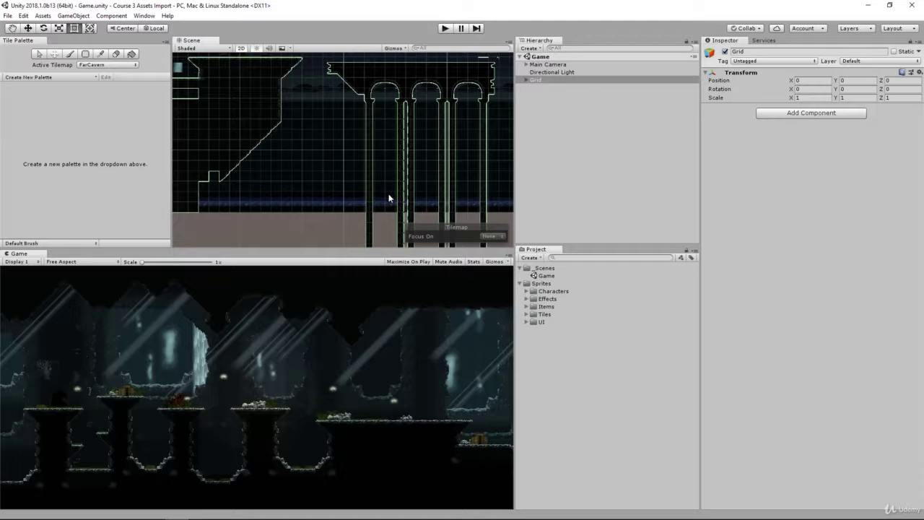
{"action": "middle_click_drag", "start_coordinate": [394, 167], "coordinate": [228, 228]}
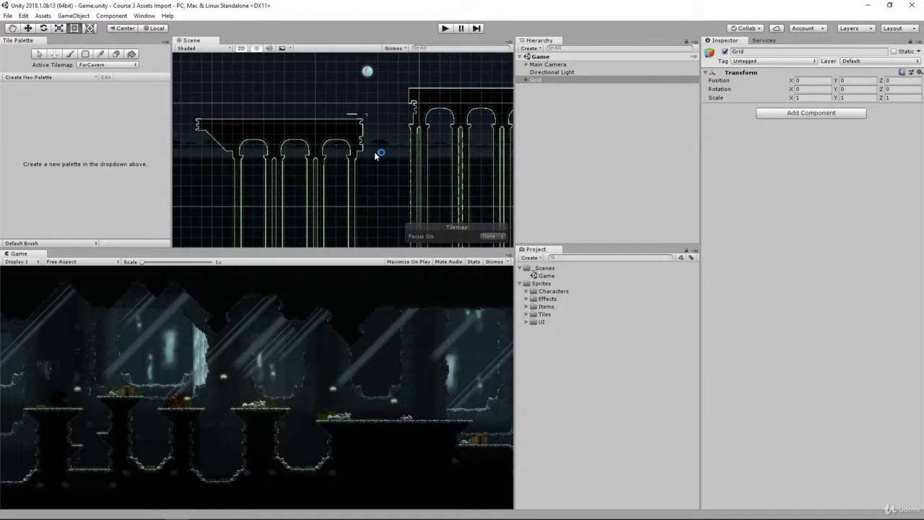
{"action": "scroll", "coordinate": [378, 155], "scroll_direction": "down", "scroll_amount": 5}
{"action": "middle_click_drag", "start_coordinate": [371, 158], "coordinate": [315, 172]}
{"action": "scroll", "coordinate": [372, 170], "scroll_direction": "up", "scroll_amount": 6}
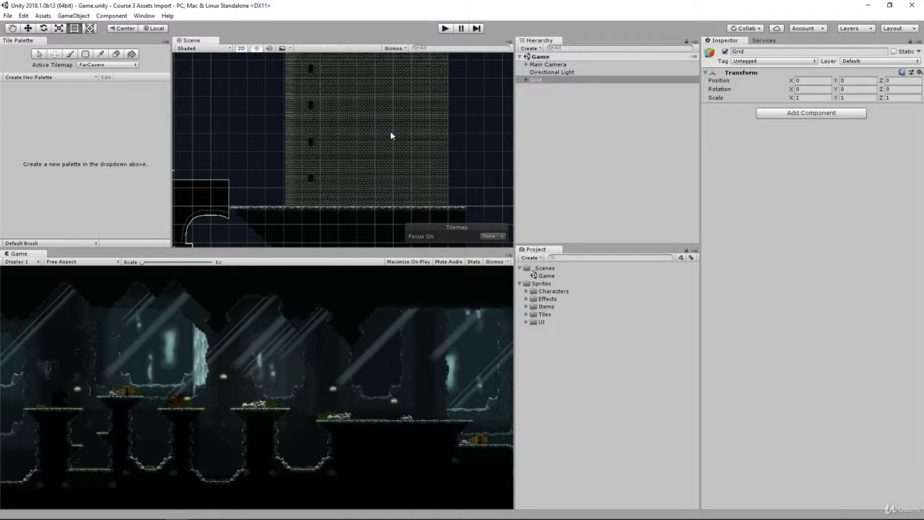
{"action": "scroll", "coordinate": [366, 143], "scroll_direction": "down", "scroll_amount": 8}
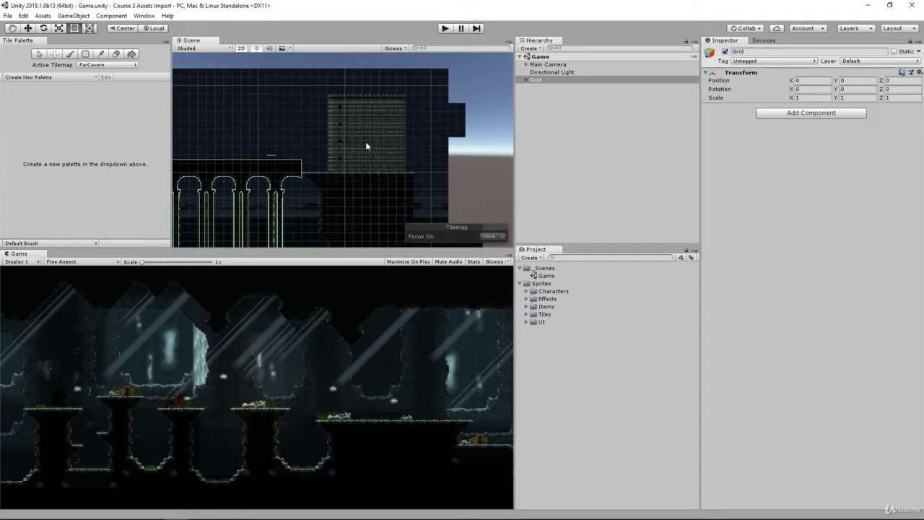
{"action": "middle_click_drag", "start_coordinate": [316, 148], "coordinate": [384, 159]}
{"action": "scroll", "coordinate": [383, 158], "scroll_direction": "down", "scroll_amount": 5}
{"action": "middle_click_drag", "start_coordinate": [302, 163], "coordinate": [449, 158]}
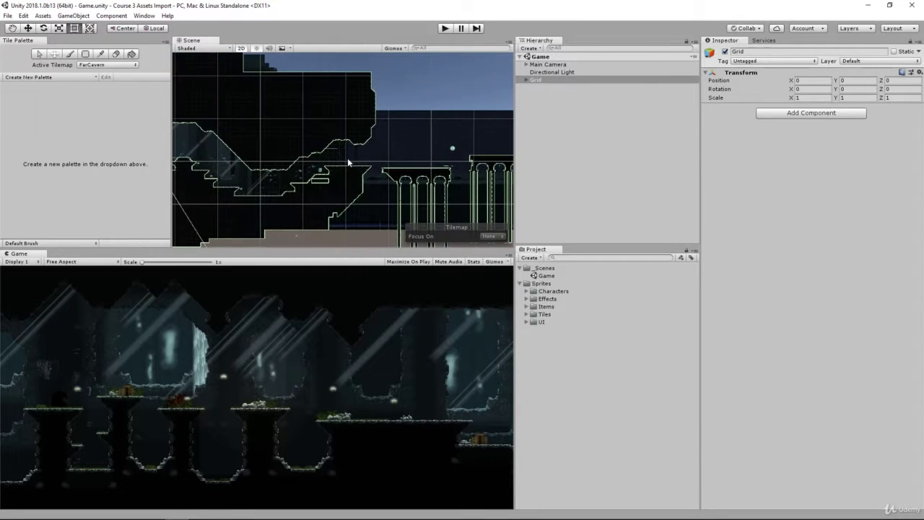
{"action": "middle_click_drag", "start_coordinate": [266, 154], "coordinate": [391, 174]}
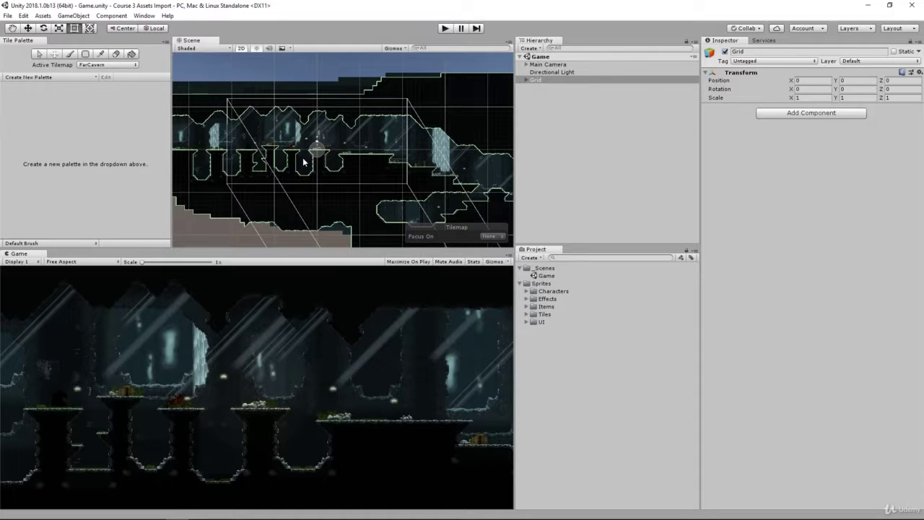
Check what the Tiles sprite folder contains and collapse it again.
{"action": "double_click", "coordinate": [543, 315]}
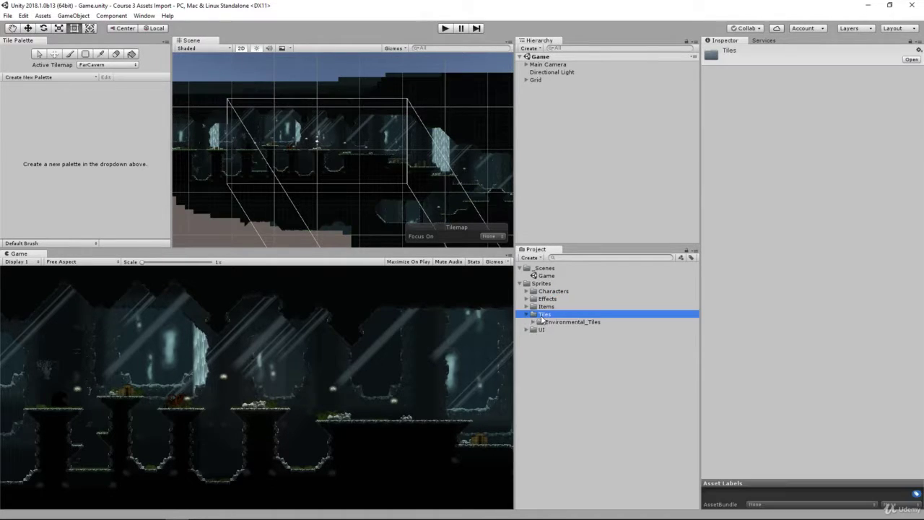
{"action": "left_click", "coordinate": [554, 323]}
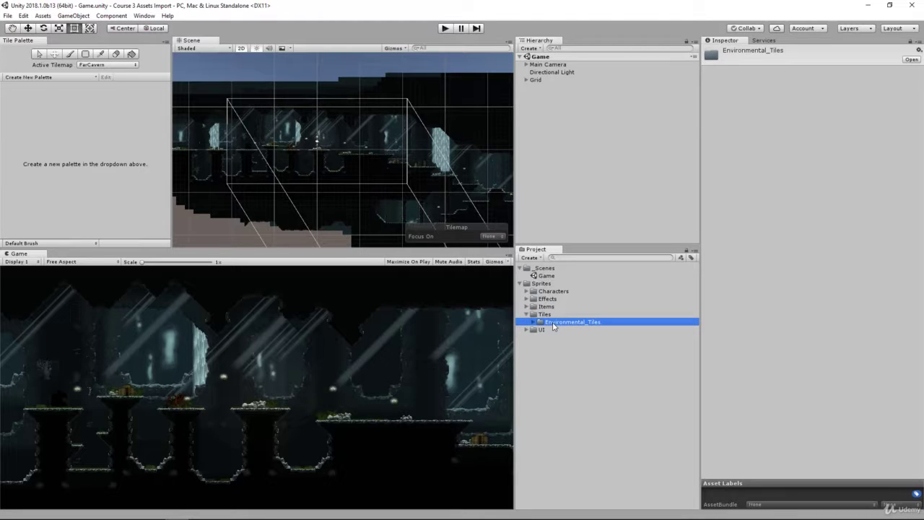
{"action": "key", "text": "Left"}
{"action": "key", "text": "Left"}
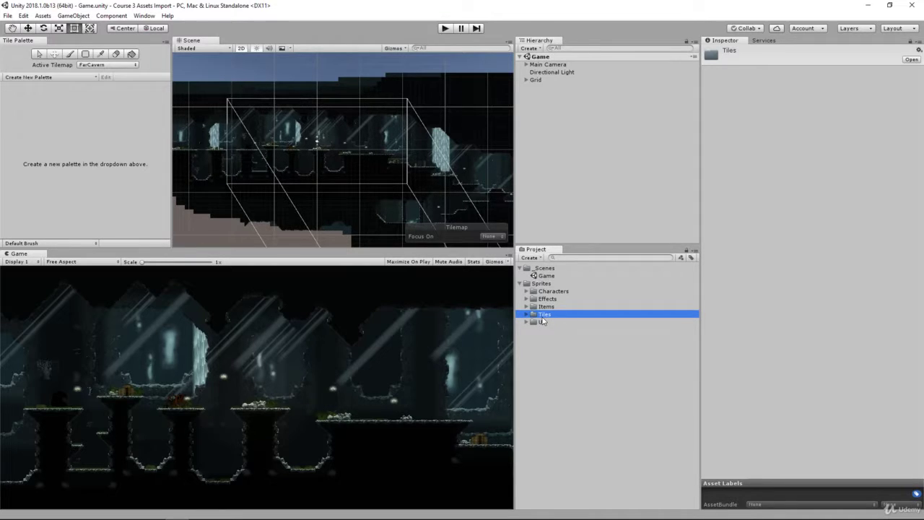
Review the Moss_Giant sprite sheets in the Characters folder and collapse the Moss_Giant folder.
{"action": "double_click", "coordinate": [549, 293]}
{"action": "left_click", "coordinate": [569, 300]}
{"action": "key", "text": "Right"}
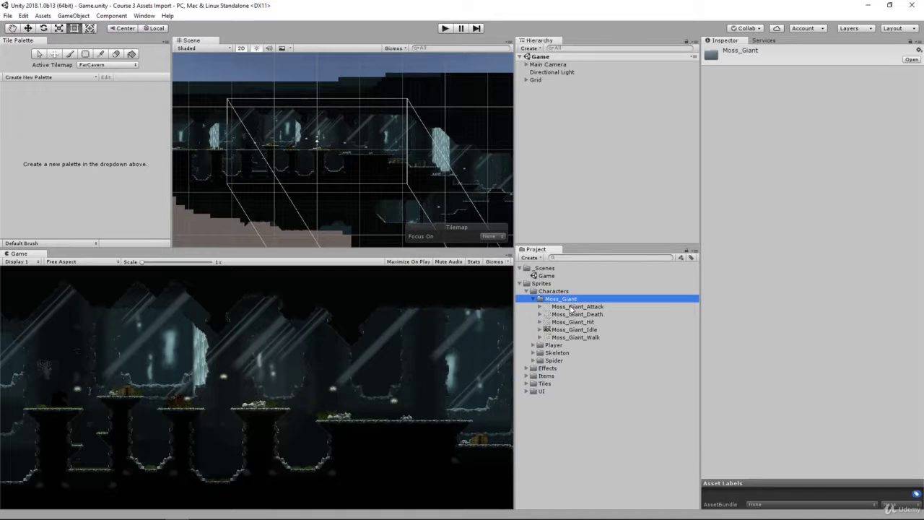
{"action": "key", "text": "Down"}
{"action": "key", "text": "Down"}
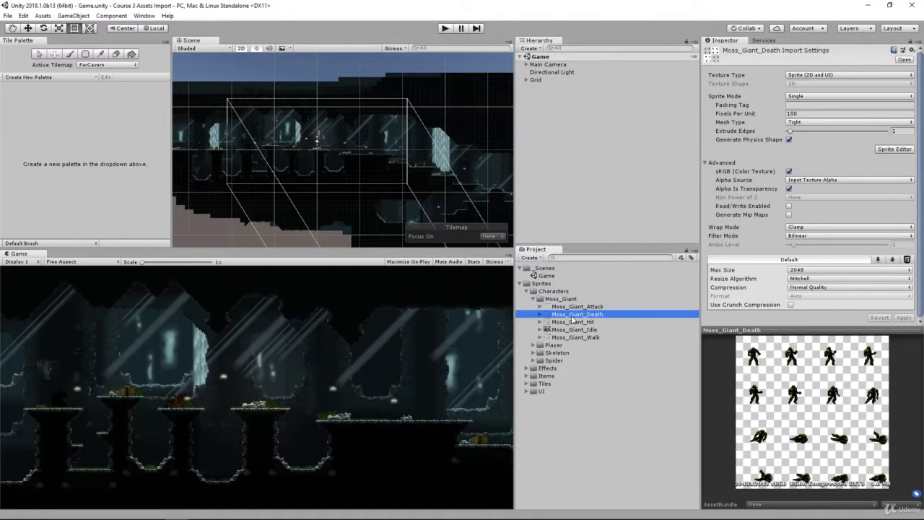
{"action": "key", "text": "Down"}
{"action": "key", "text": "Down"}
{"action": "key", "text": "Up"}
{"action": "key", "text": "Up"}
{"action": "key", "text": "Up"}
{"action": "key", "text": "Up"}
{"action": "key", "text": "Left"}
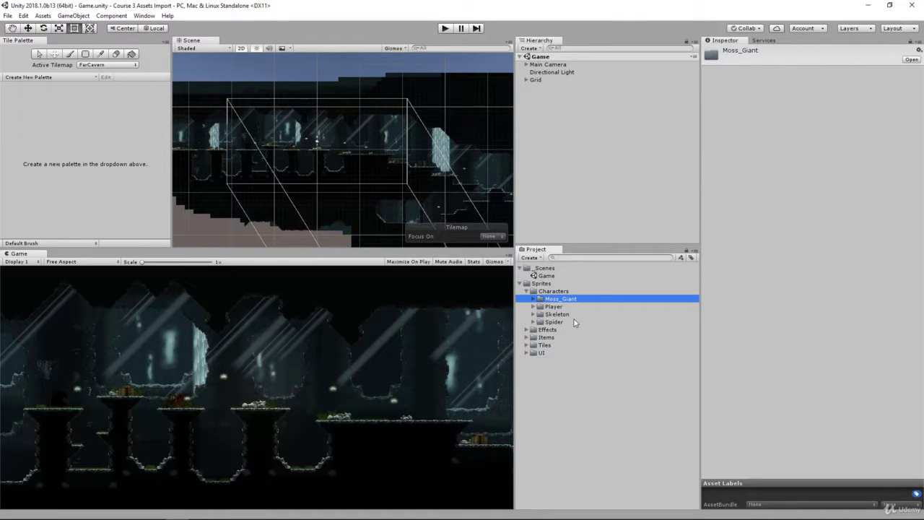
Preview the Player animation sprite sheets one after another and collapse the Player folder.
{"action": "key", "text": "Down"}
{"action": "key", "text": "Right"}
{"action": "key", "text": "Down"}
{"action": "key", "text": "Down"}
{"action": "key", "text": "Down"}
{"action": "key", "text": "Down"}
{"action": "key", "text": "Down"}
{"action": "key", "text": "Down"}
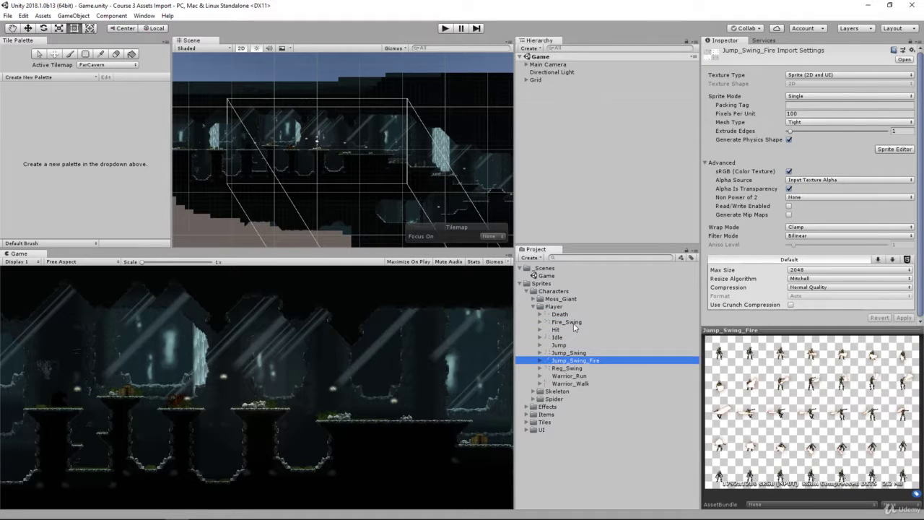
{"action": "key", "text": "Down"}
{"action": "key", "text": "Down"}
{"action": "key", "text": "Down"}
{"action": "key", "text": "Down"}
{"action": "key", "text": "Left"}
{"action": "key", "text": "Left"}
Preview the Skeleton character's sprite sheets and collapse the Skeleton folder.
{"action": "key", "text": "Down"}
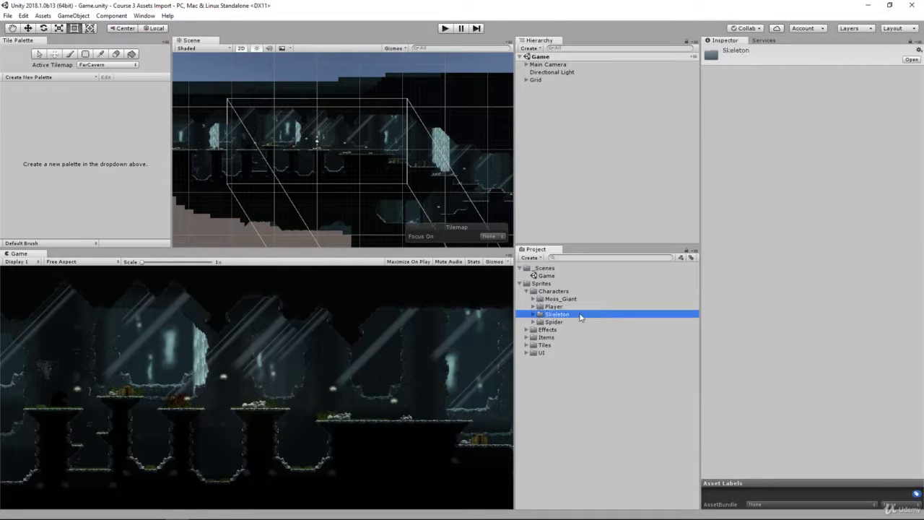
{"action": "key", "text": "Right"}
{"action": "key", "text": "Down"}
{"action": "key", "text": "Down"}
{"action": "key", "text": "Down"}
{"action": "key", "text": "Down"}
{"action": "key", "text": "Up"}
{"action": "key", "text": "Up"}
{"action": "key", "text": "Up"}
{"action": "key", "text": "Up"}
{"action": "key", "text": "Up"}
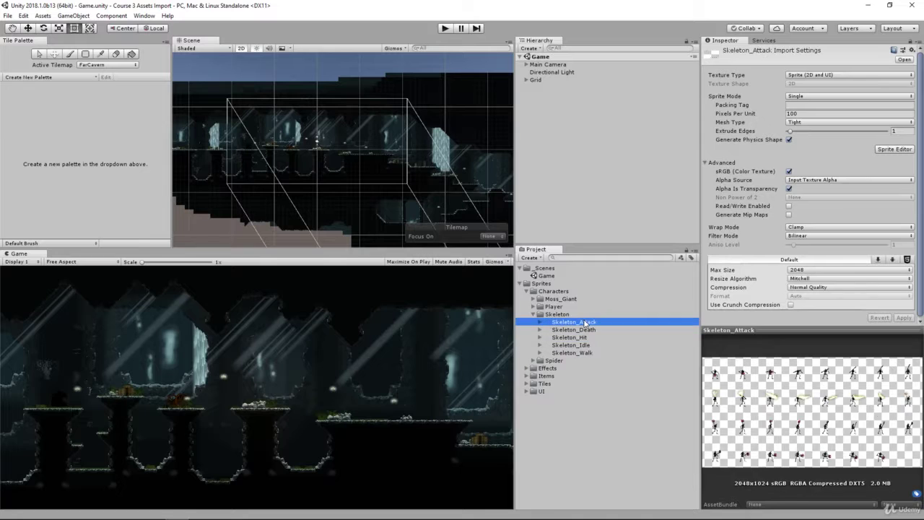
{"action": "key", "text": "Down"}
{"action": "key", "text": "Left"}
Preview the Spider character's attack, death, idle and walk sprite sheets and collapse the Spider folder.
{"action": "key", "text": "Down"}
{"action": "key", "text": "Right"}
{"action": "key", "text": "Down"}
{"action": "key", "text": "Down"}
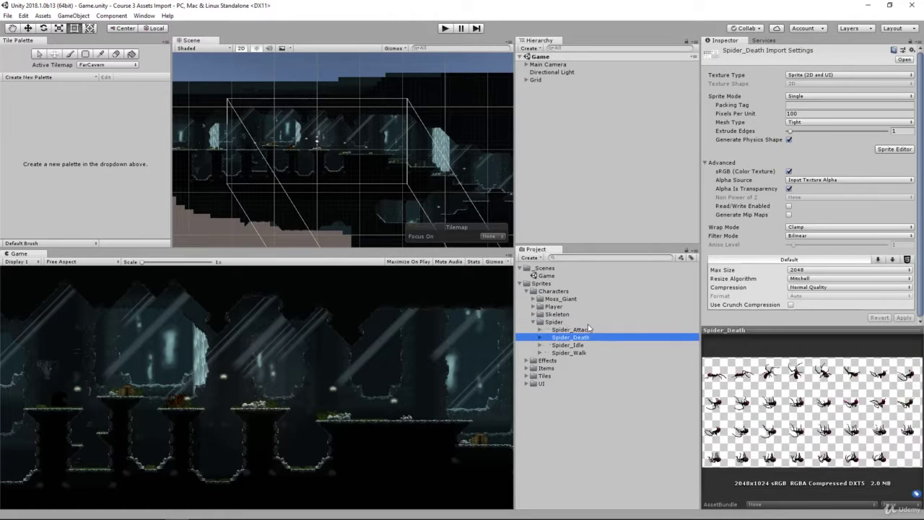
{"action": "key", "text": "Down"}
{"action": "key", "text": "Down"}
{"action": "key", "text": "Down"}
{"action": "key", "text": "Up"}
{"action": "key", "text": "Up"}
{"action": "key", "text": "Up"}
{"action": "key", "text": "Up"}
{"action": "key", "text": "Up"}
{"action": "key", "text": "Left"}
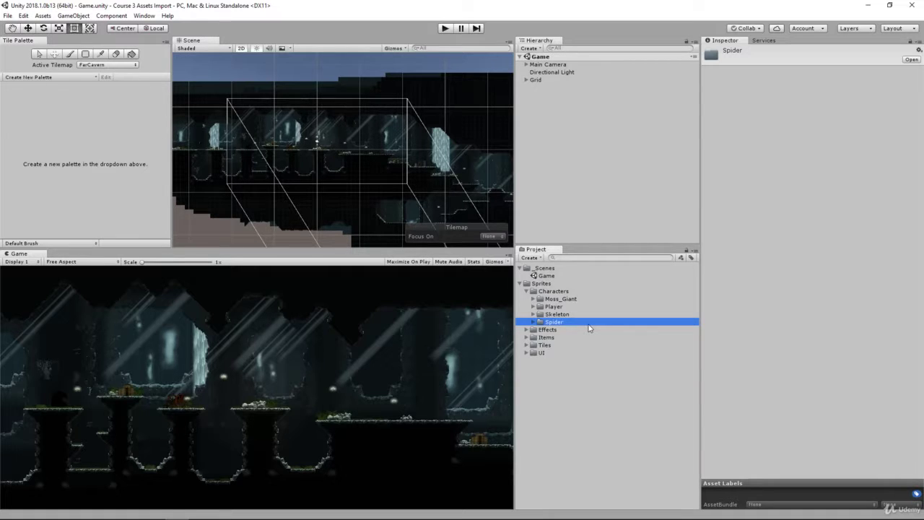
Go over the list of character folders once more and collapse the Characters folder.
{"action": "left_click", "coordinate": [557, 301]}
{"action": "key", "text": "Down"}
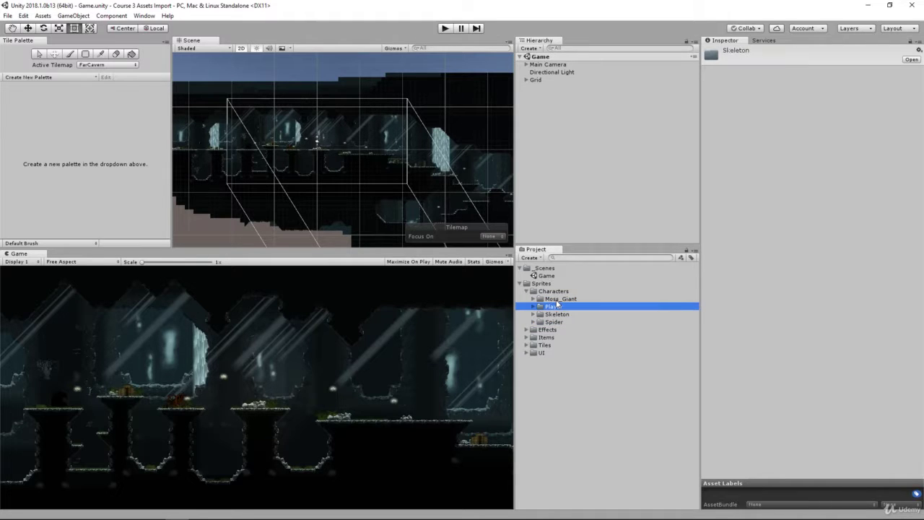
{"action": "key", "text": "Down"}
{"action": "key", "text": "Up"}
{"action": "key", "text": "Up"}
{"action": "key", "text": "Up"}
{"action": "key", "text": "Left"}
{"action": "key", "text": "Down"}
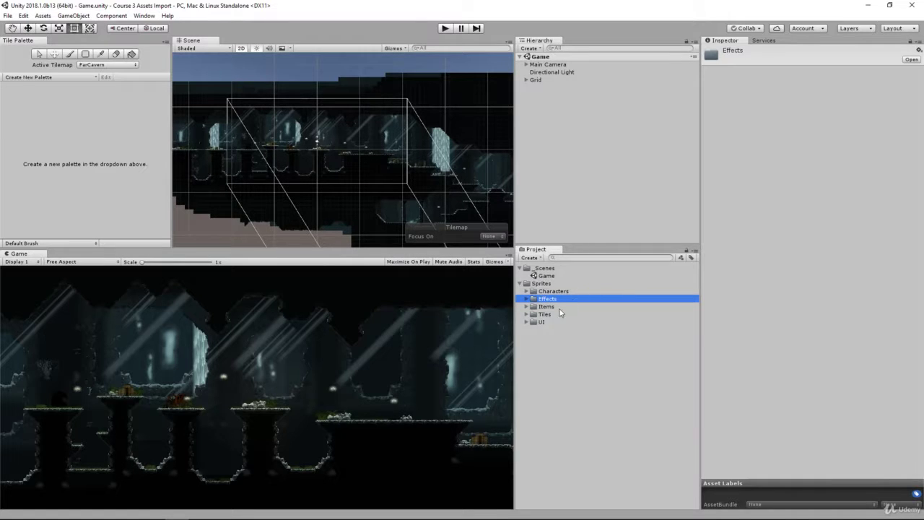
Look into the Items folder, preview the Candle sprite sheet and collapse the folder.
{"action": "left_click", "coordinate": [545, 309]}
{"action": "key", "text": "Right"}
{"action": "key", "text": "Down"}
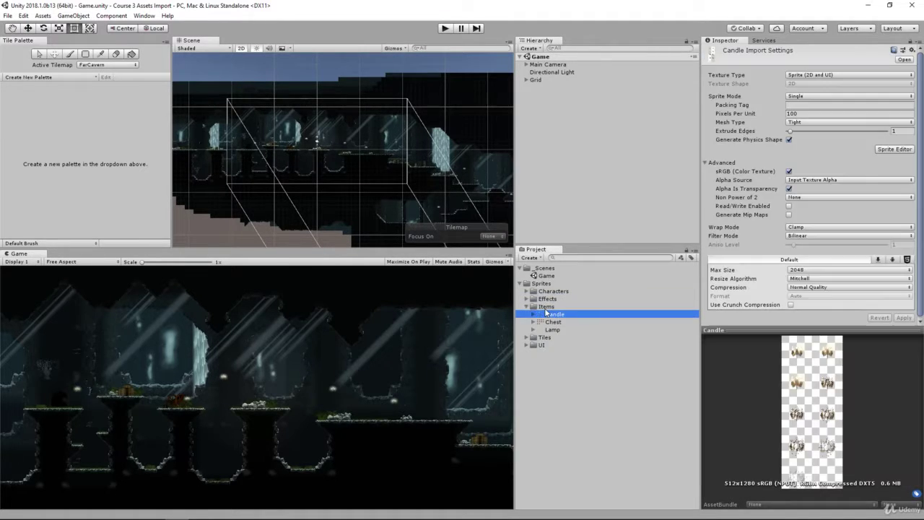
{"action": "key", "text": "Left"}
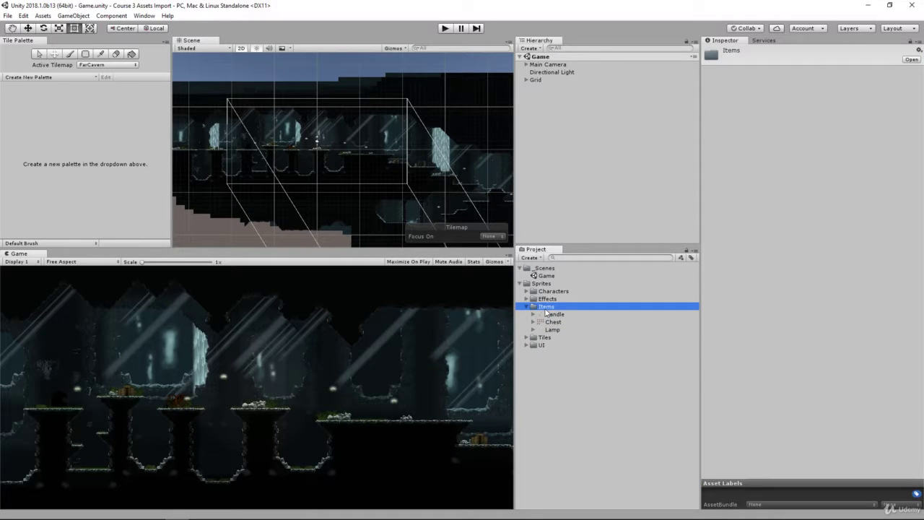
{"action": "key", "text": "Left"}
Expand the UI folder, preview the button and life bar sprites in HUD, and collapse HUD.
{"action": "key", "text": "Down"}
{"action": "key", "text": "Down"}
{"action": "key", "text": "Right"}
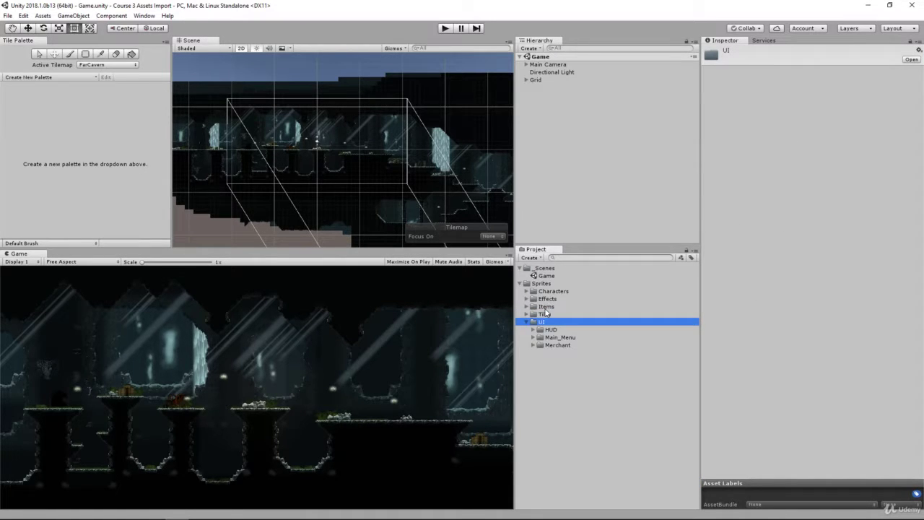
{"action": "key", "text": "Down"}
{"action": "key", "text": "Right"}
{"action": "key", "text": "Down"}
{"action": "key", "text": "Down"}
{"action": "key", "text": "Down"}
{"action": "key", "text": "Down"}
{"action": "key", "text": "Down"}
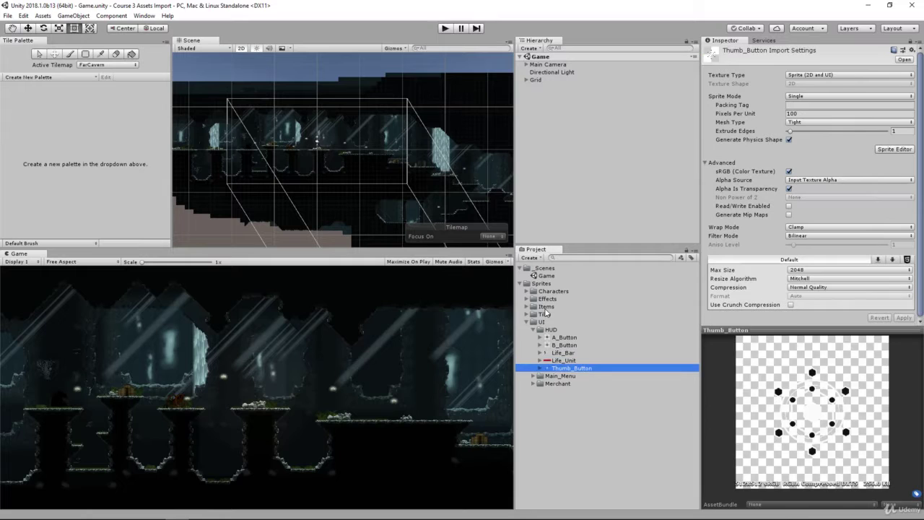
{"action": "key", "text": "Up"}
{"action": "key", "text": "Down"}
{"action": "key", "text": "Up"}
{"action": "key", "text": "Up"}
{"action": "key", "text": "Up"}
{"action": "key", "text": "Up"}
{"action": "key", "text": "Up"}
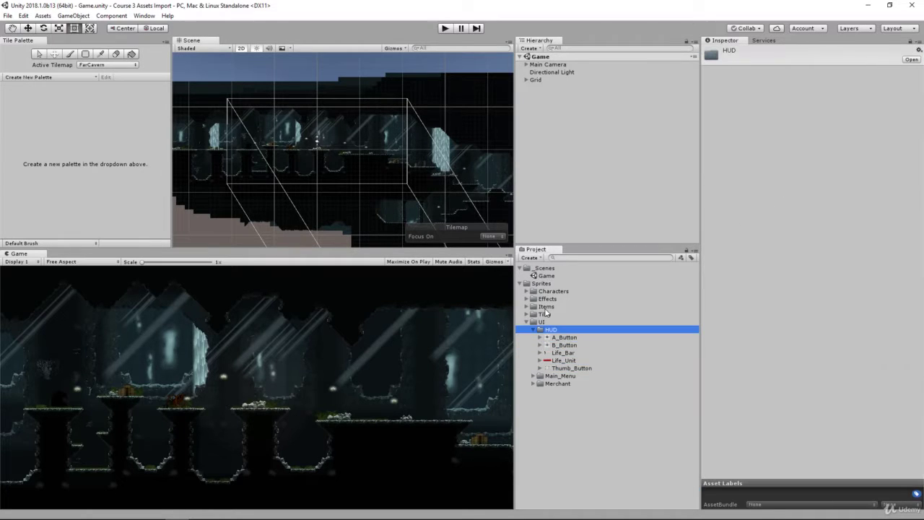
{"action": "key", "text": "Left"}
Preview the Main_Menu sprites from BG to Title and collapse the Main_Menu folder.
{"action": "key", "text": "Down"}
{"action": "key", "text": "Right"}
{"action": "key", "text": "Down"}
{"action": "key", "text": "Down"}
{"action": "key", "text": "Down"}
{"action": "key", "text": "Down"}
{"action": "key", "text": "Down"}
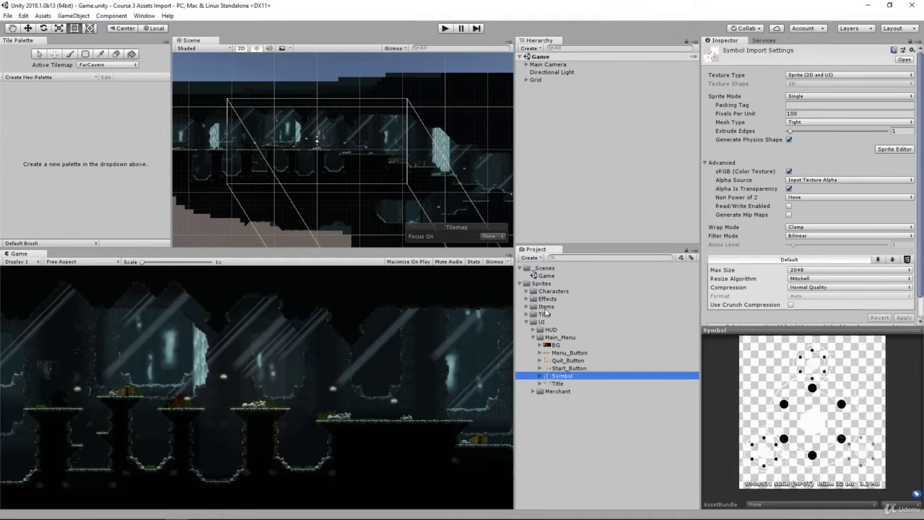
{"action": "key", "text": "Down"}
{"action": "key", "text": "Up"}
{"action": "key", "text": "Up"}
{"action": "key", "text": "Up"}
{"action": "key", "text": "Up"}
{"action": "key", "text": "Up"}
{"action": "key", "text": "Left"}
{"action": "key", "text": "Left"}
Preview the Merchant shop sprites down to shop_keeper and collapse the Merchant and UI folders.
{"action": "key", "text": "Down"}
{"action": "key", "text": "Right"}
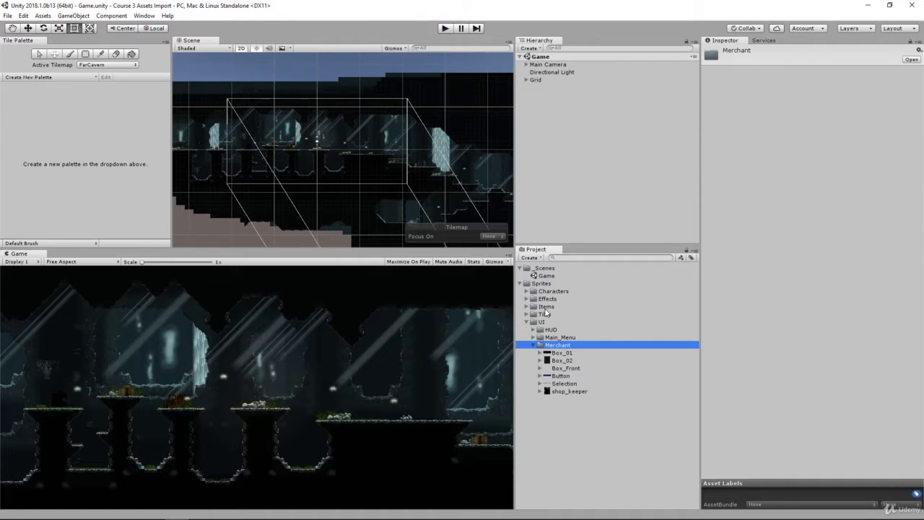
{"action": "key", "text": "Down"}
{"action": "key", "text": "Down"}
{"action": "key", "text": "Down"}
{"action": "key", "text": "Down"}
{"action": "key", "text": "Down"}
{"action": "key", "text": "Down"}
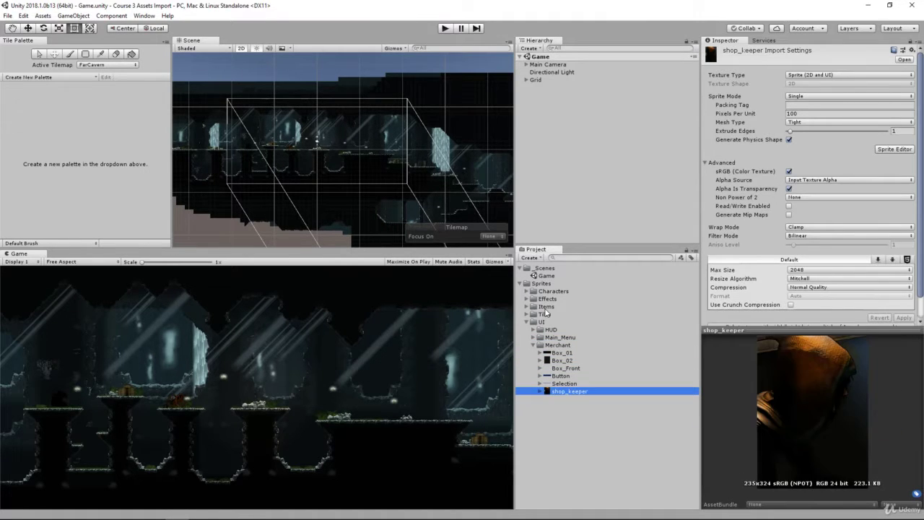
{"action": "key", "text": "Up"}
{"action": "key", "text": "Up"}
{"action": "key", "text": "Up"}
{"action": "key", "text": "Up"}
{"action": "key", "text": "Up"}
{"action": "key", "text": "Up"}
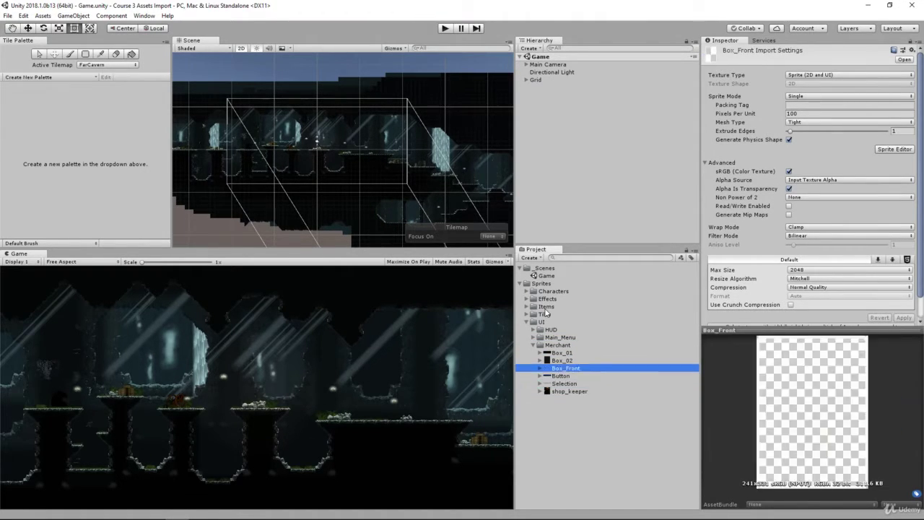
{"action": "key", "text": "Left"}
{"action": "key", "text": "Up"}
{"action": "key", "text": "Left"}
{"action": "key", "text": "Left"}
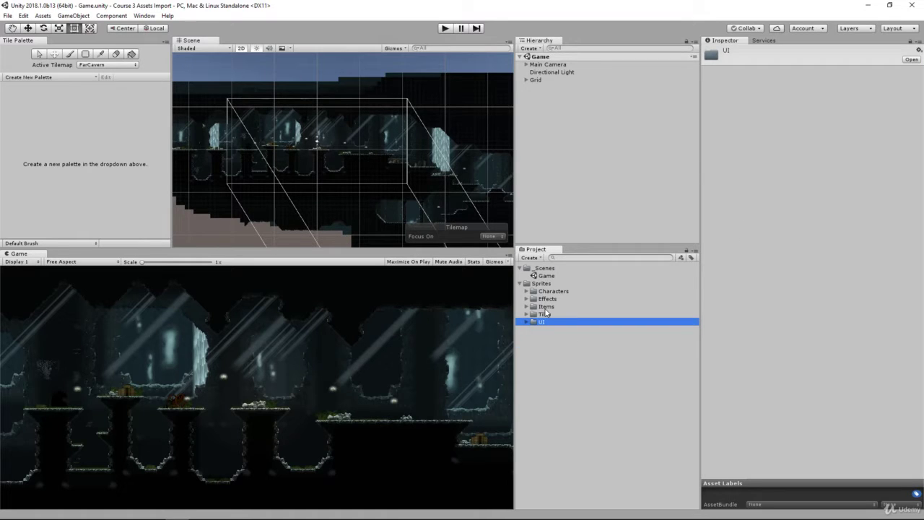